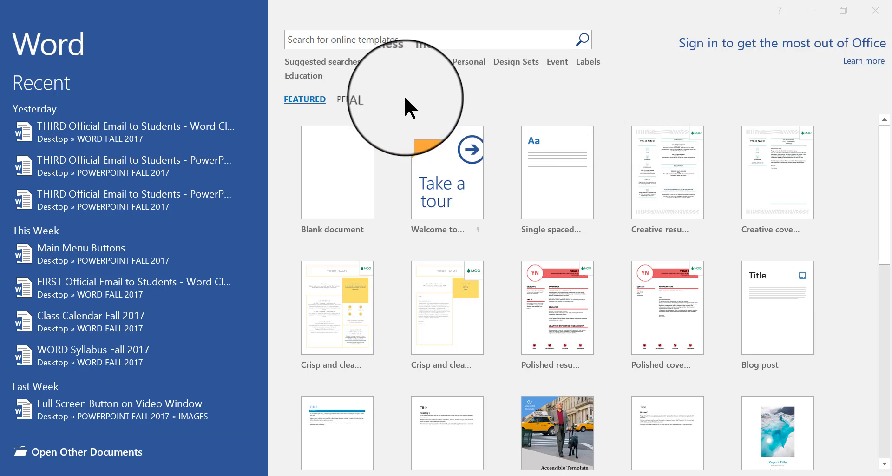
Step: Create Document1 from the Blank document thumbnail on the start screen
{"action": "left_click", "coordinate": [336, 166]}
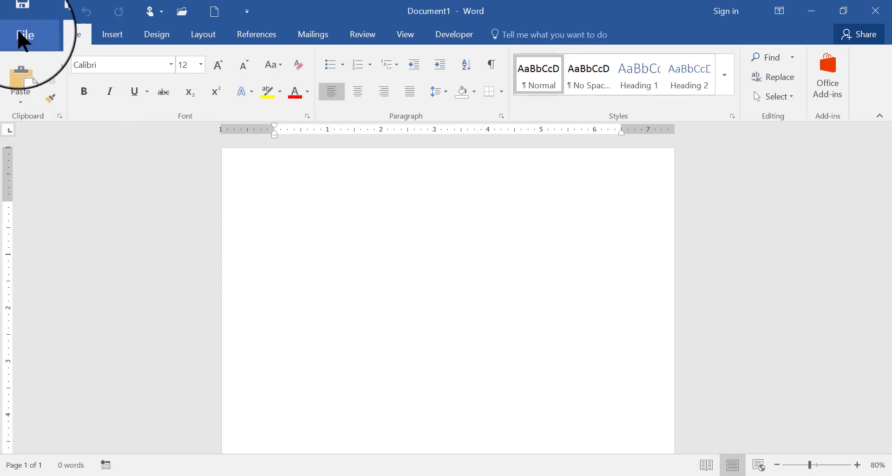
Step: Show the File backstage's Open page with recent documents listed
{"action": "left_click", "coordinate": [20, 37]}
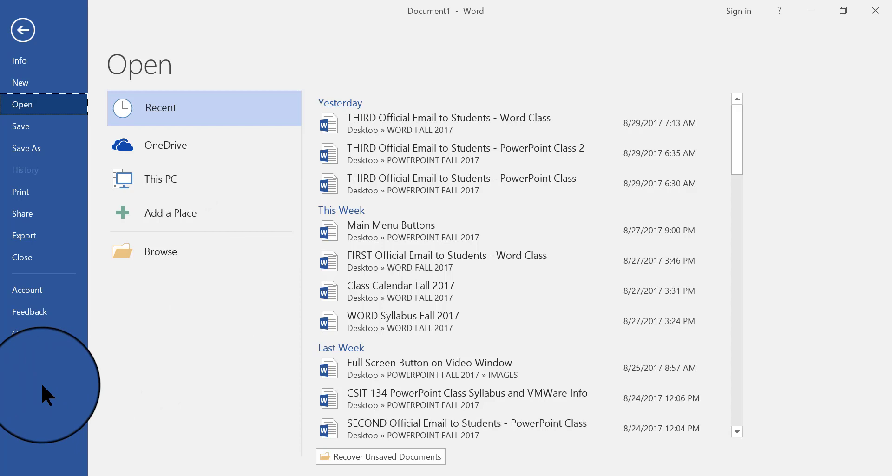
Step: In Word Options > General, uncheck 'Show the Start screen when this application starts' and confirm
{"action": "left_click", "coordinate": [26, 338]}
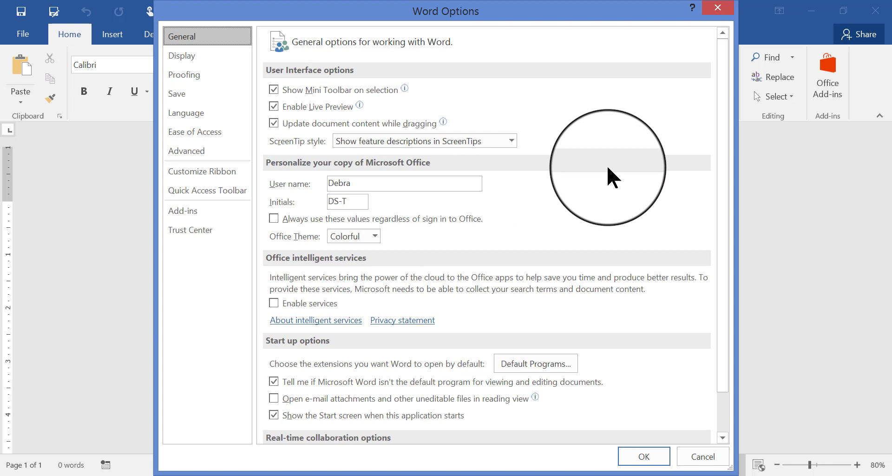
{"action": "left_click", "coordinate": [724, 65]}
{"action": "left_click_drag", "start_coordinate": [723, 65], "coordinate": [737, 194]}
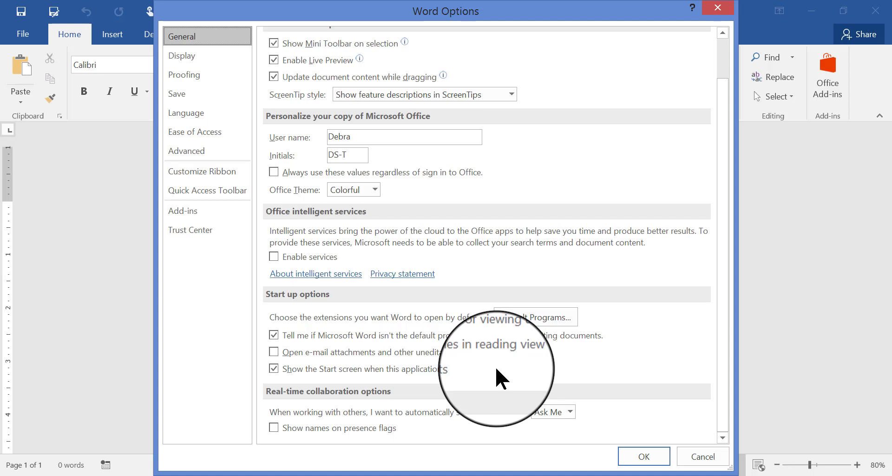
{"action": "left_click", "coordinate": [273, 369]}
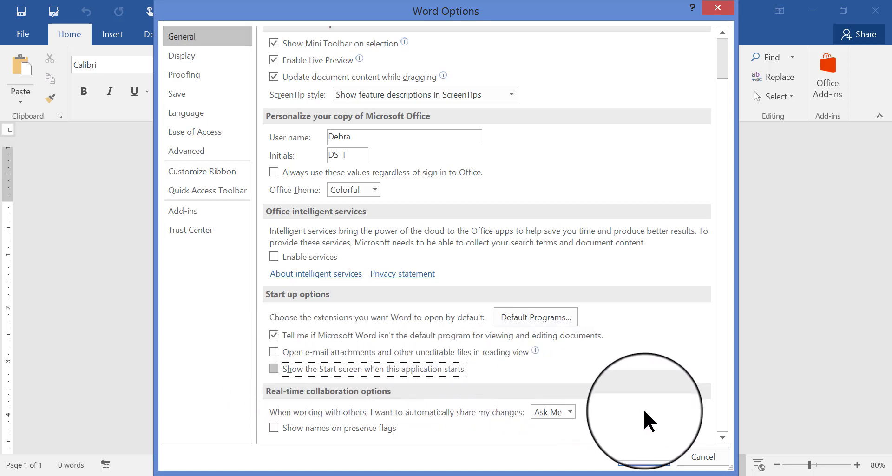
{"action": "left_click", "coordinate": [655, 459]}
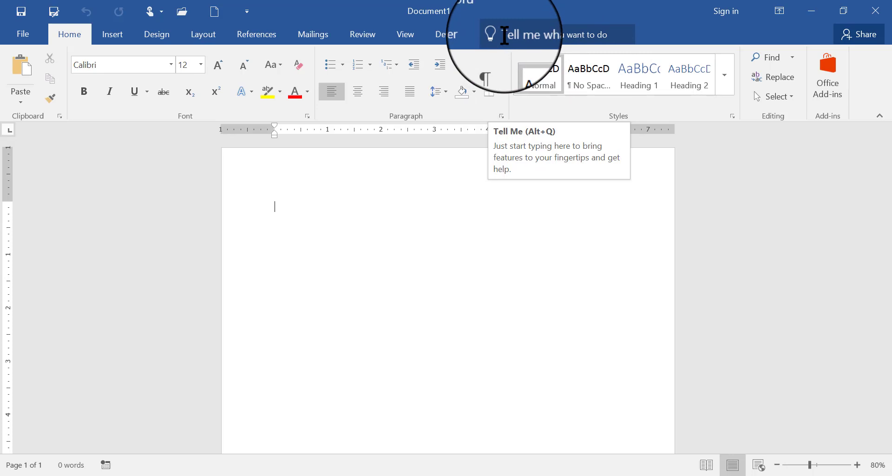
{"action": "left_click", "coordinate": [504, 35]}
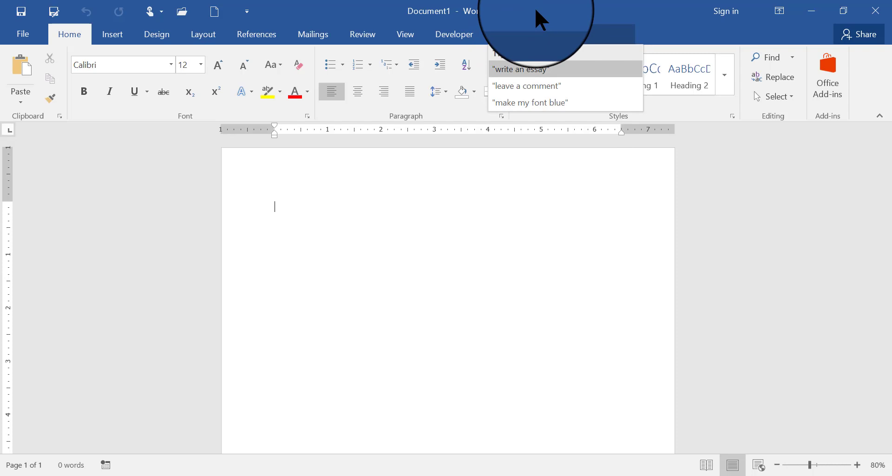
{"action": "type", "text": "table "}
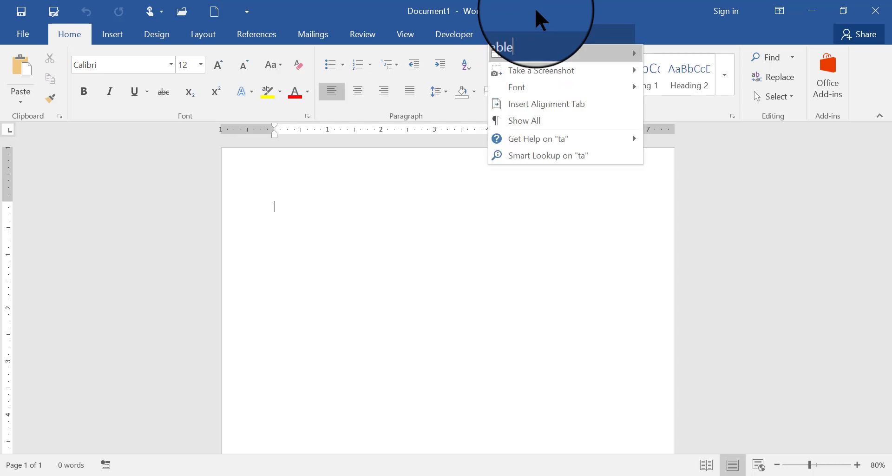
{"action": "type", "text": "of"}
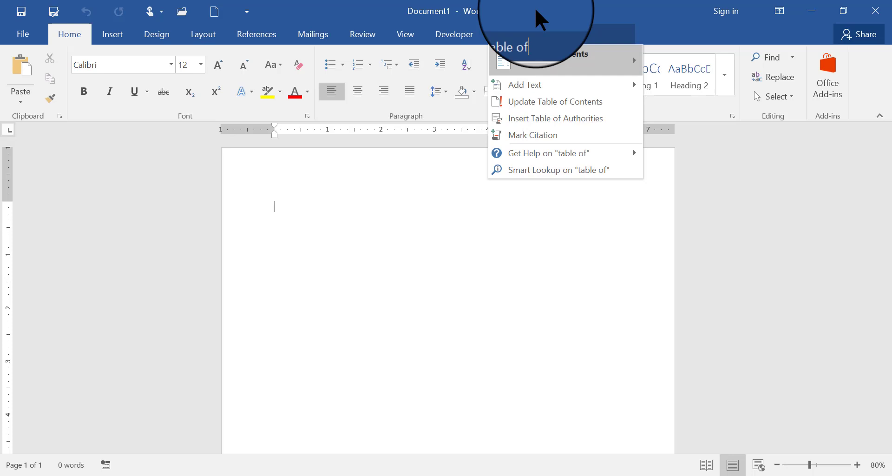
{"action": "type", "text": " contents"}
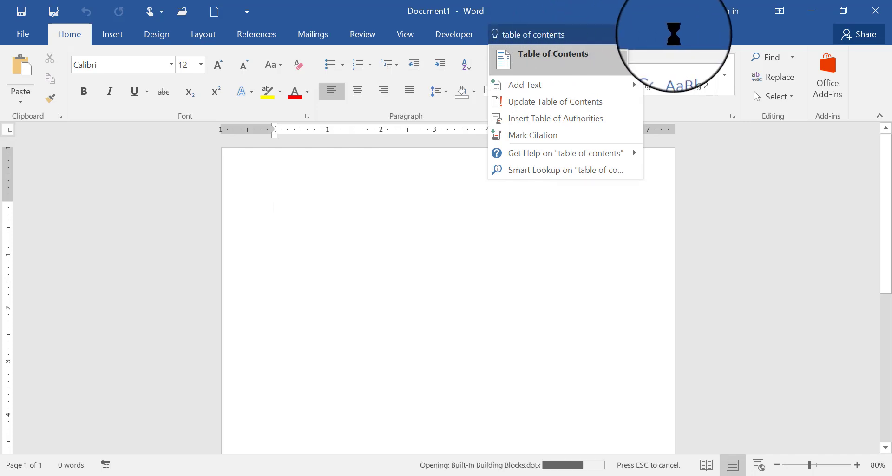
{"action": "left_click", "coordinate": [673, 34]}
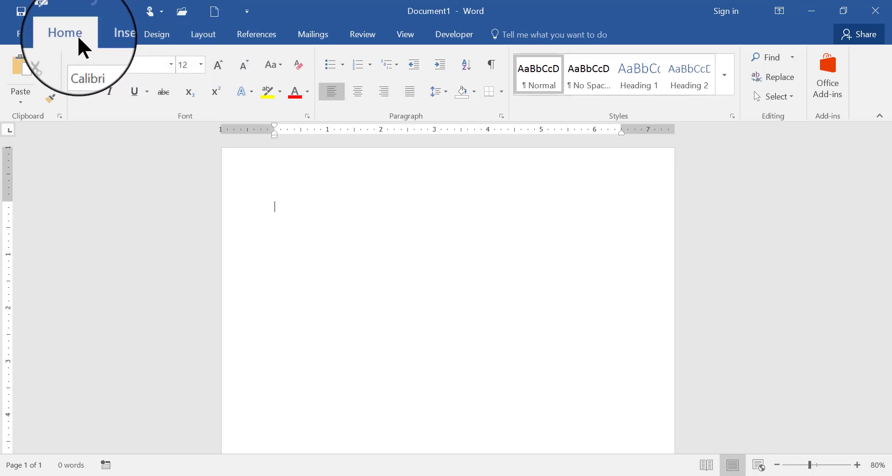
Step: Show the Insert tab's commands, then switch the ribbon to the Design tab
{"action": "left_click", "coordinate": [120, 28]}
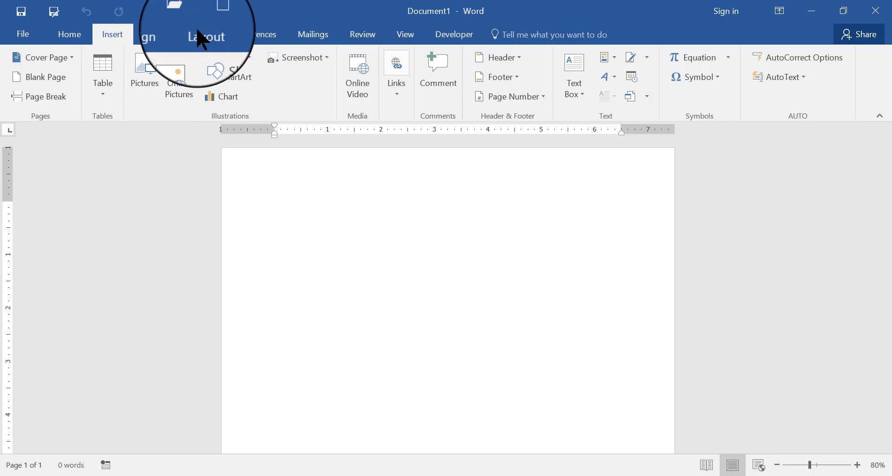
{"action": "left_click", "coordinate": [156, 36]}
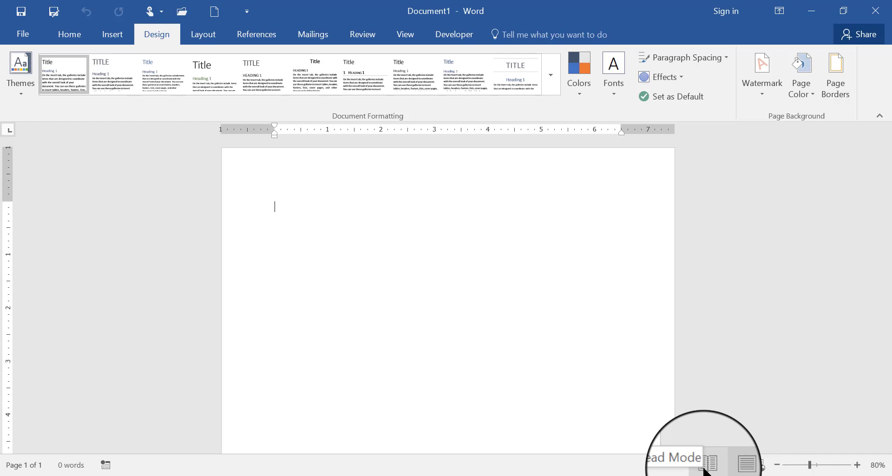
Step: Preview Read Mode, return to Print Layout, then zoom in from 80% to 130%
{"action": "left_click", "coordinate": [704, 469]}
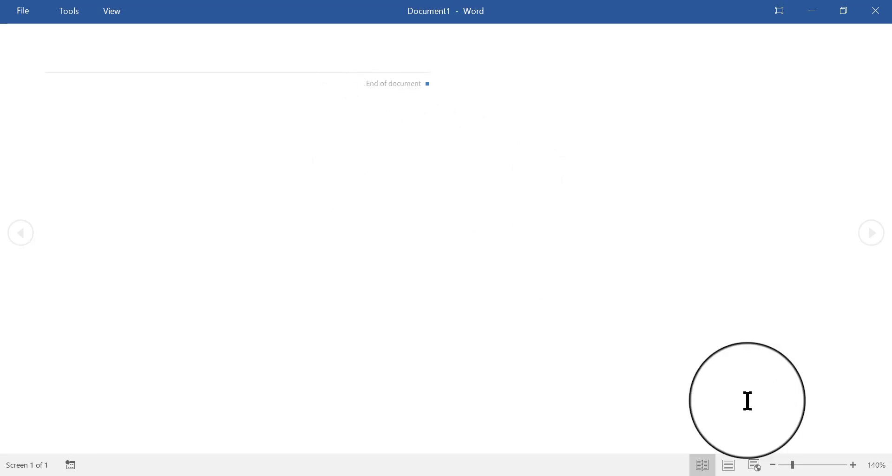
{"action": "left_click", "coordinate": [731, 463]}
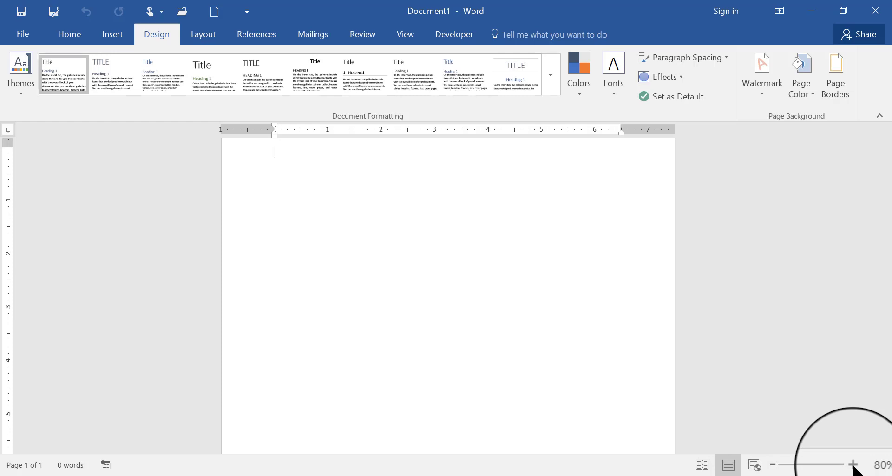
{"action": "left_click", "coordinate": [852, 465]}
{"action": "left_click", "coordinate": [853, 464]}
{"action": "left_click", "coordinate": [853, 464]}
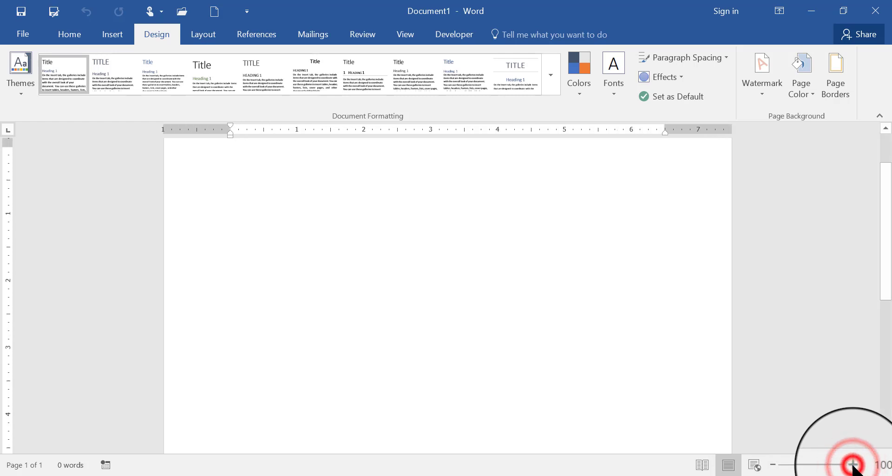
{"action": "left_click", "coordinate": [852, 465]}
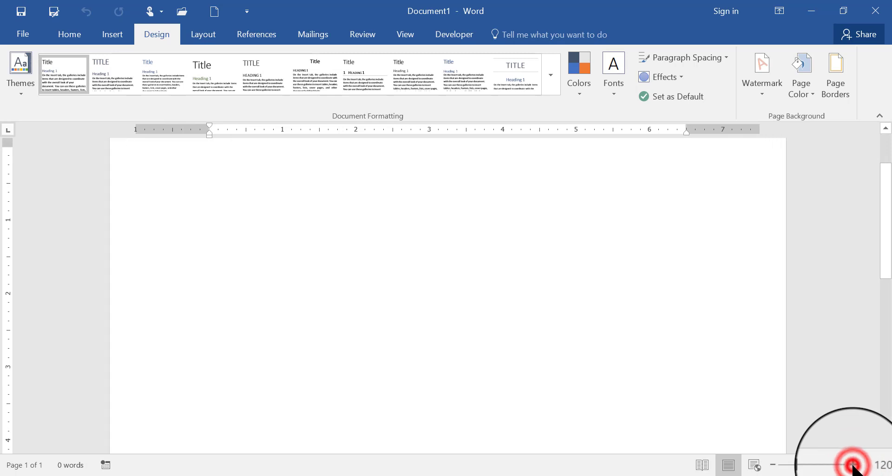
{"action": "left_click", "coordinate": [852, 465]}
Step: Zoom back out to 100% and select the empty first line of the page
{"action": "left_click", "coordinate": [772, 464]}
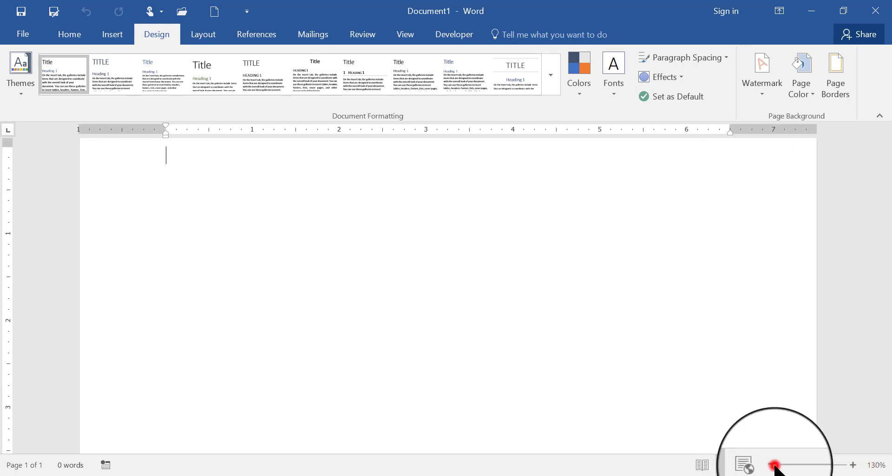
{"action": "left_click", "coordinate": [772, 464]}
{"action": "left_click", "coordinate": [772, 464]}
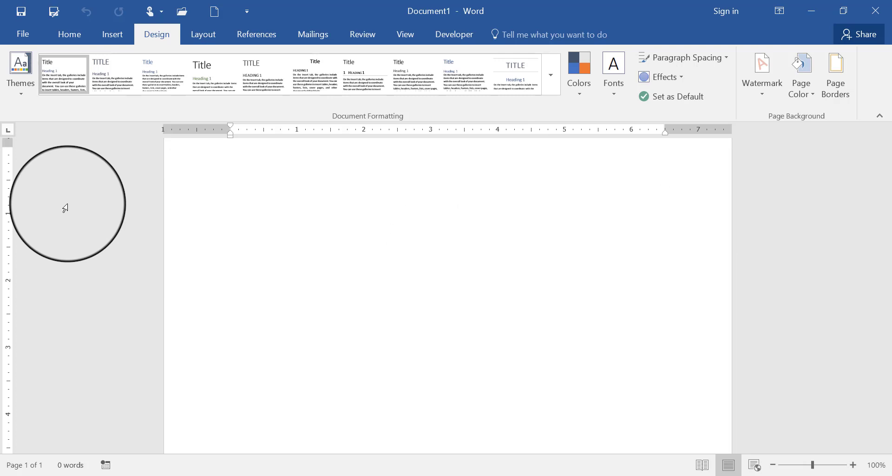
{"action": "left_click", "coordinate": [65, 208]}
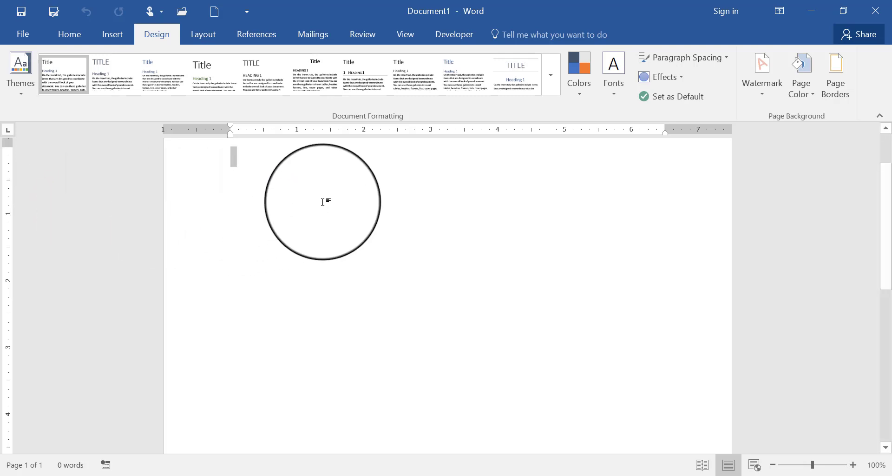
Step: Show the View tab's layout, show, zoom and window commands
{"action": "left_click", "coordinate": [404, 34]}
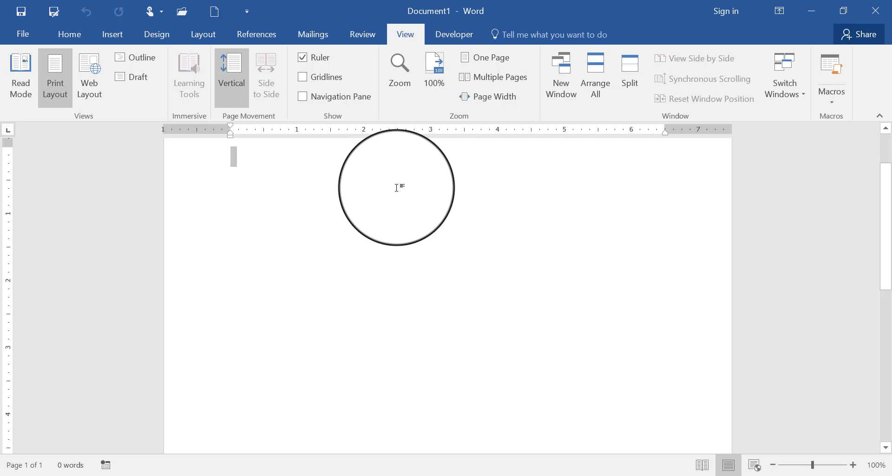
{"action": "left_click", "coordinate": [303, 77]}
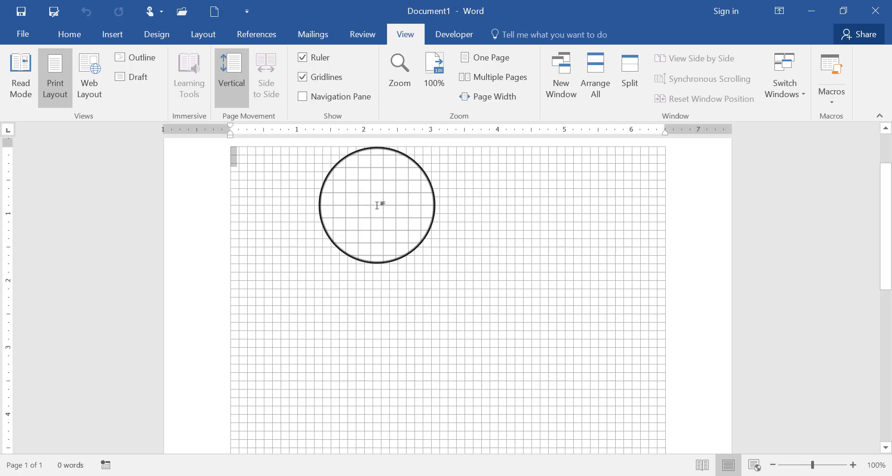
{"action": "left_click", "coordinate": [302, 77]}
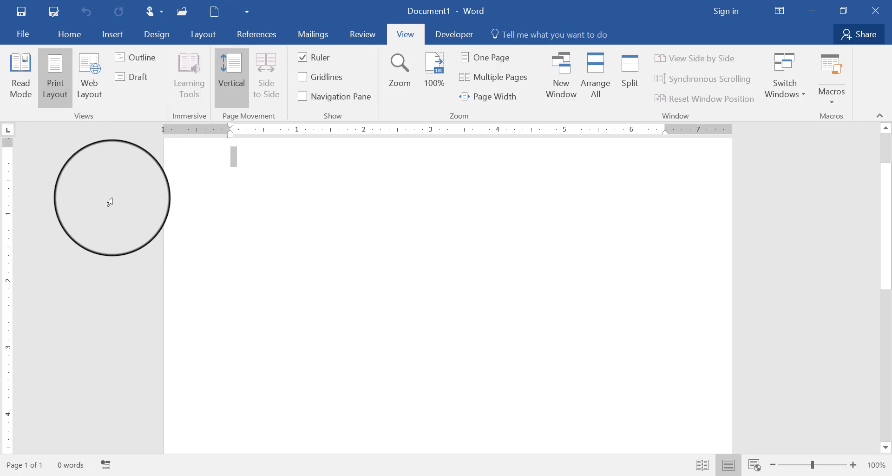
{"action": "left_click", "coordinate": [24, 35]}
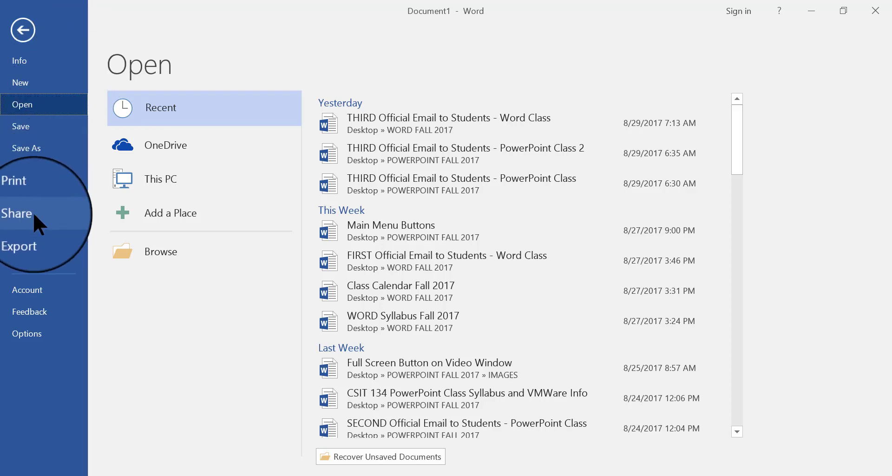
{"action": "left_click", "coordinate": [25, 334]}
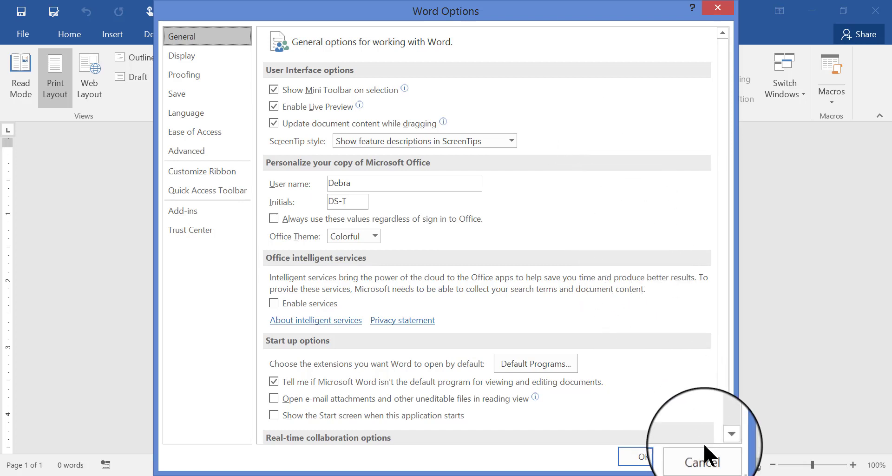
{"action": "left_click", "coordinate": [710, 460]}
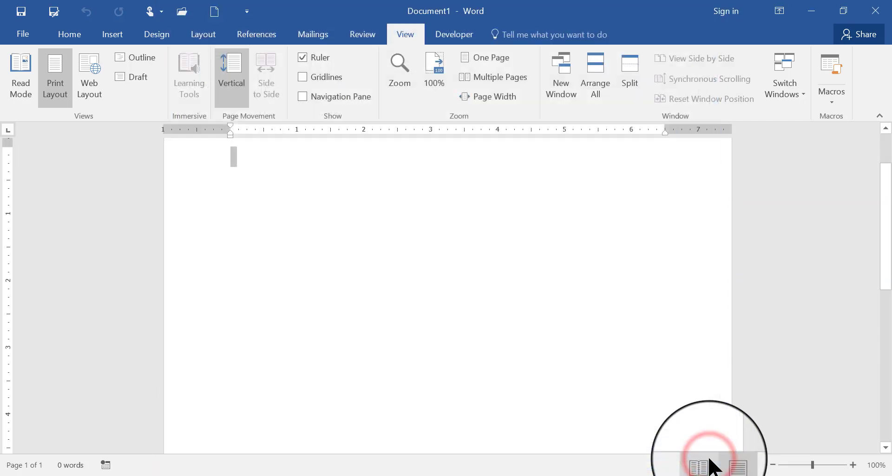
{"action": "left_click", "coordinate": [269, 174]}
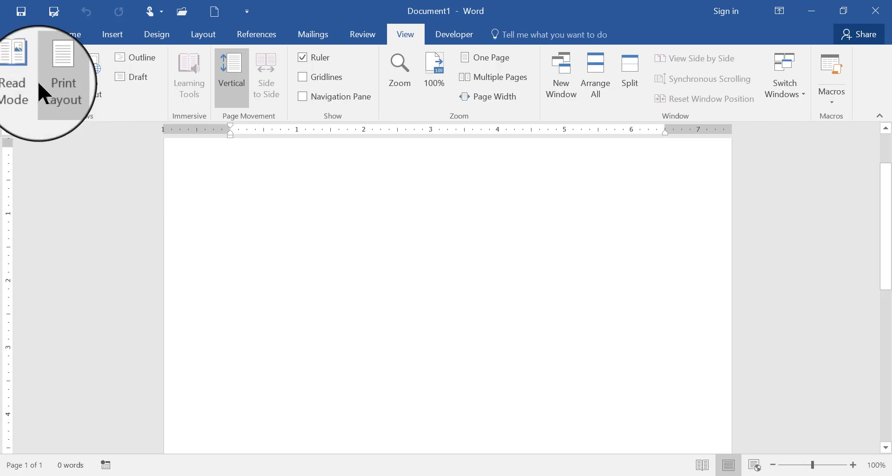
{"action": "left_click", "coordinate": [23, 34]}
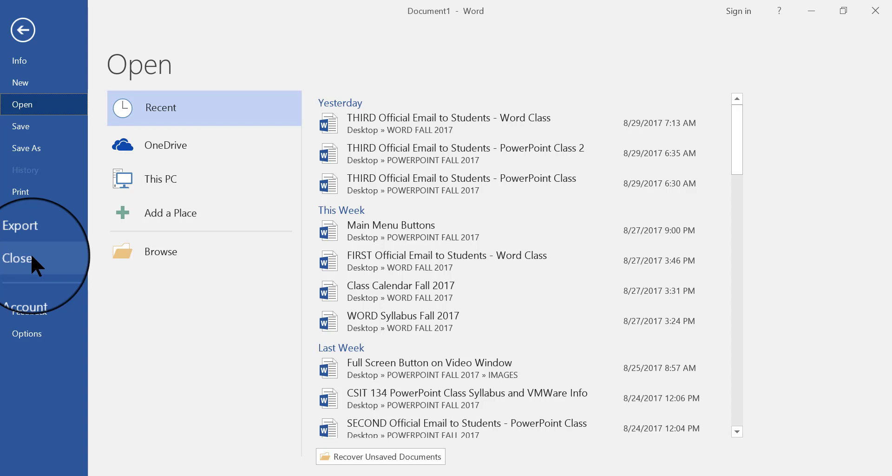
{"action": "left_click", "coordinate": [23, 30]}
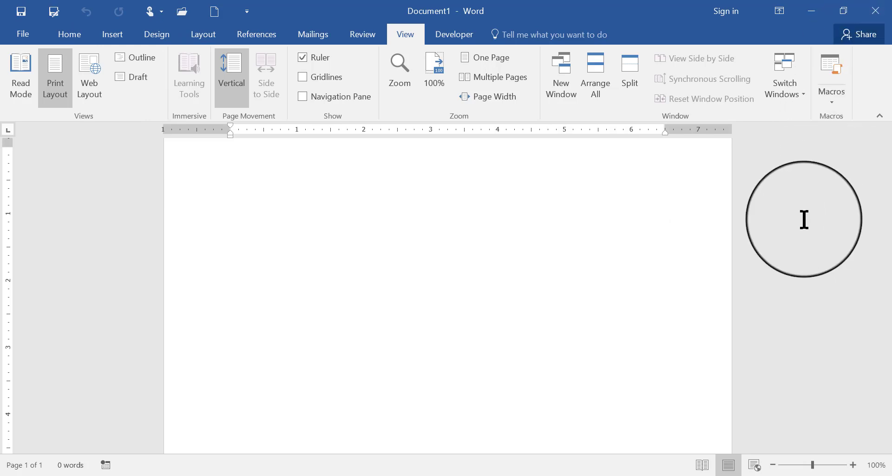
Step: Close Word, then click into the blank page of the relaunched Document1
{"action": "left_click", "coordinate": [875, 11]}
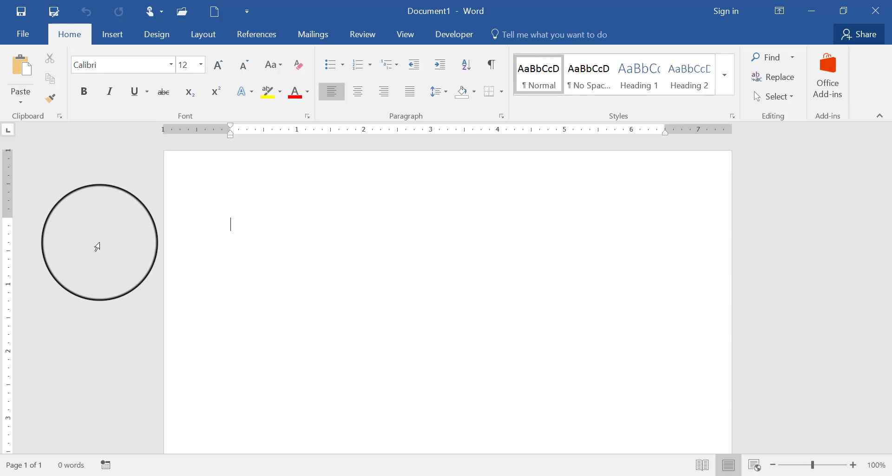
{"action": "left_click", "coordinate": [96, 244]}
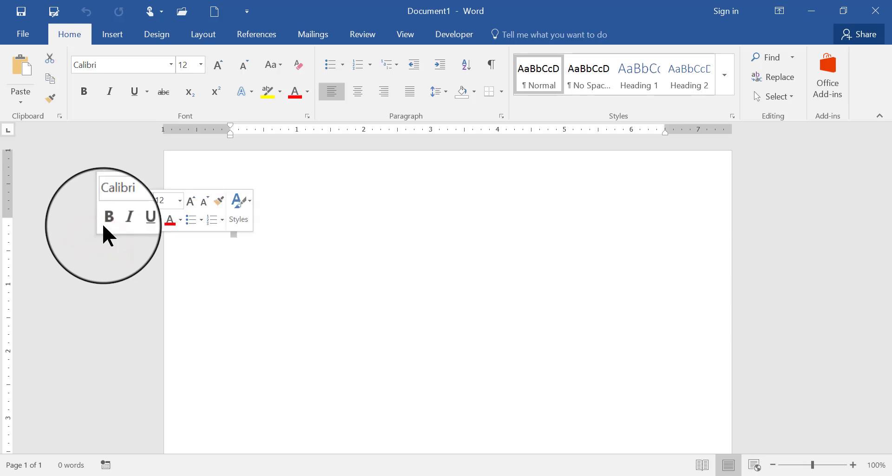
{"action": "left_click", "coordinate": [358, 206]}
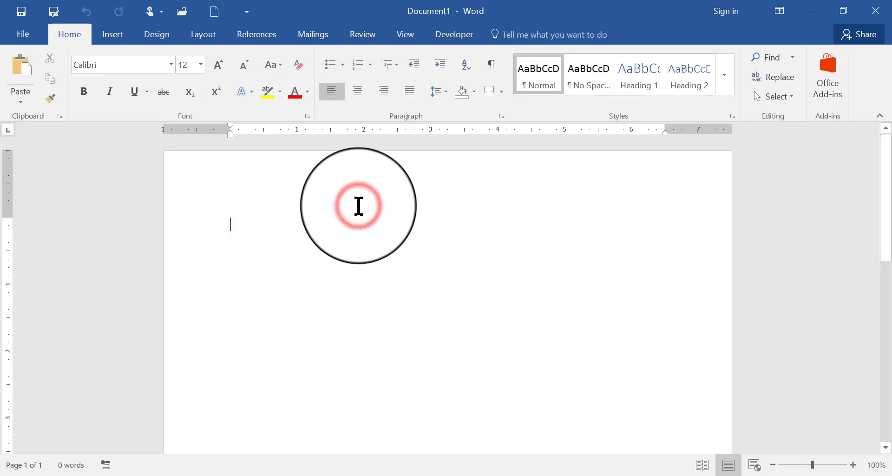